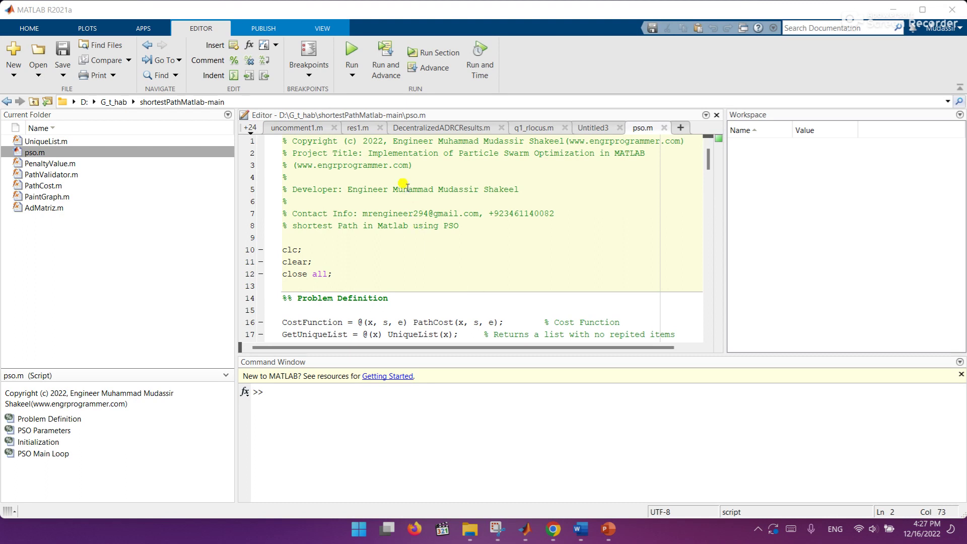
# Select the pso.m project title on line 2, then bring up the Particle Swarms Optimization Word article
pyautogui.click(368, 152)
pyautogui.moveTo(368, 153); pyautogui.dragTo(576, 153)
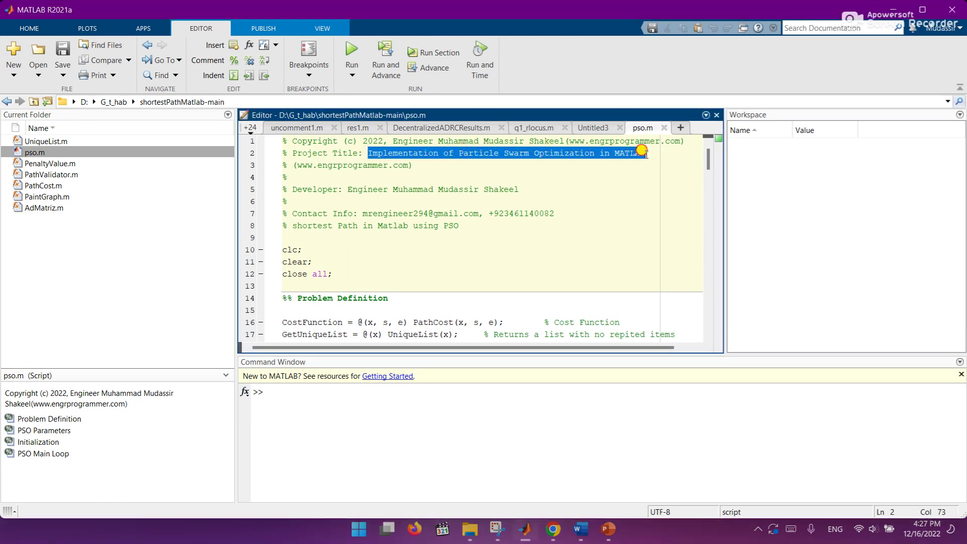
pyautogui.moveTo(577, 154); pyautogui.dragTo(648, 154)
pyautogui.click(576, 534)
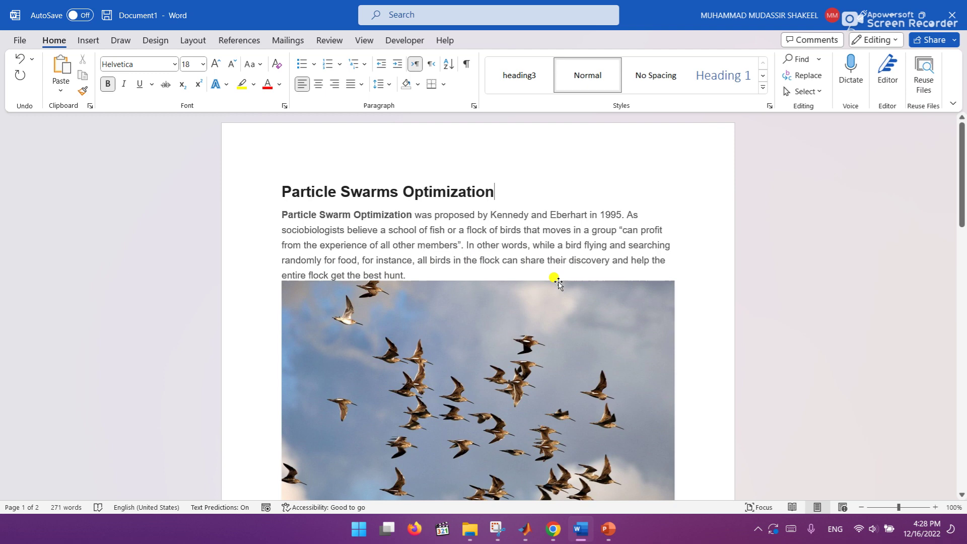
pyautogui.moveTo(961, 239); pyautogui.dragTo(960, 277)
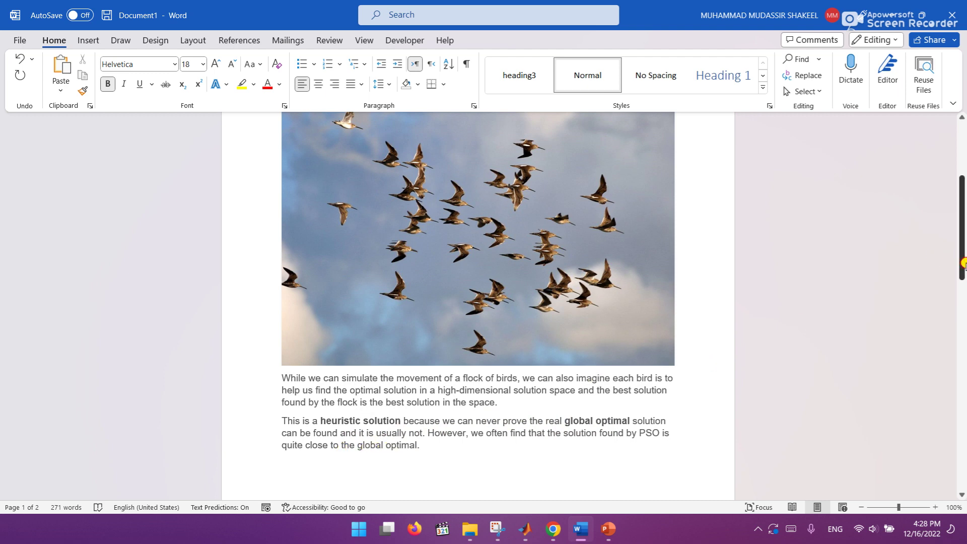
pyautogui.moveTo(963, 263); pyautogui.dragTo(965, 241)
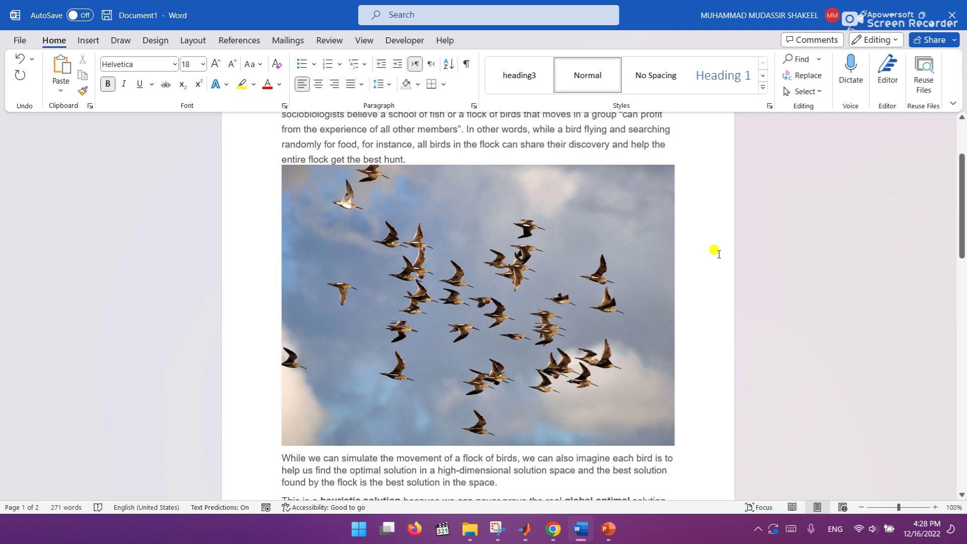
pyautogui.moveTo(962, 199); pyautogui.dragTo(960, 337)
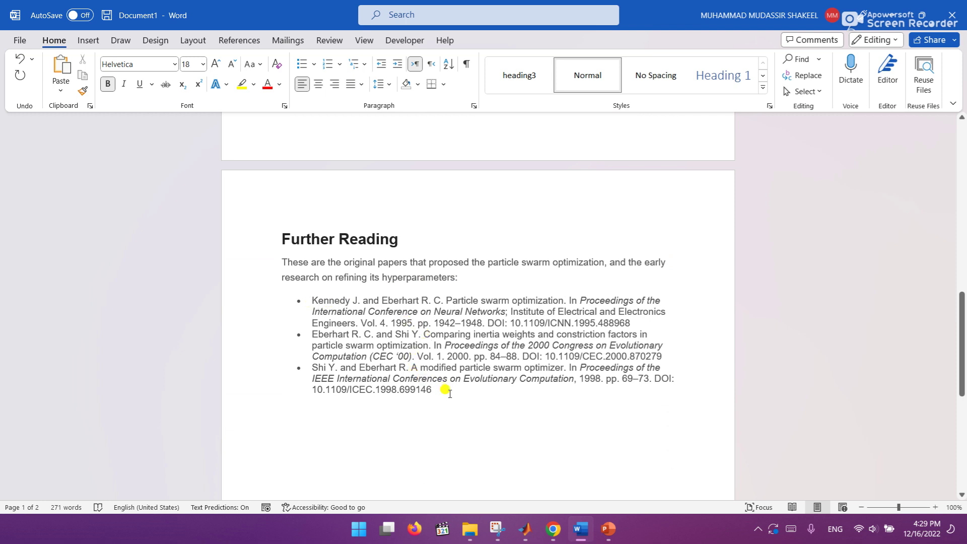
# Return from the Word article to the pso.m script in MATLAB
pyautogui.click(525, 531)
# Open PenaltyValue.m and PathValidator.m from Current Folder, then return to the pso.m tab
pyautogui.click(449, 275)
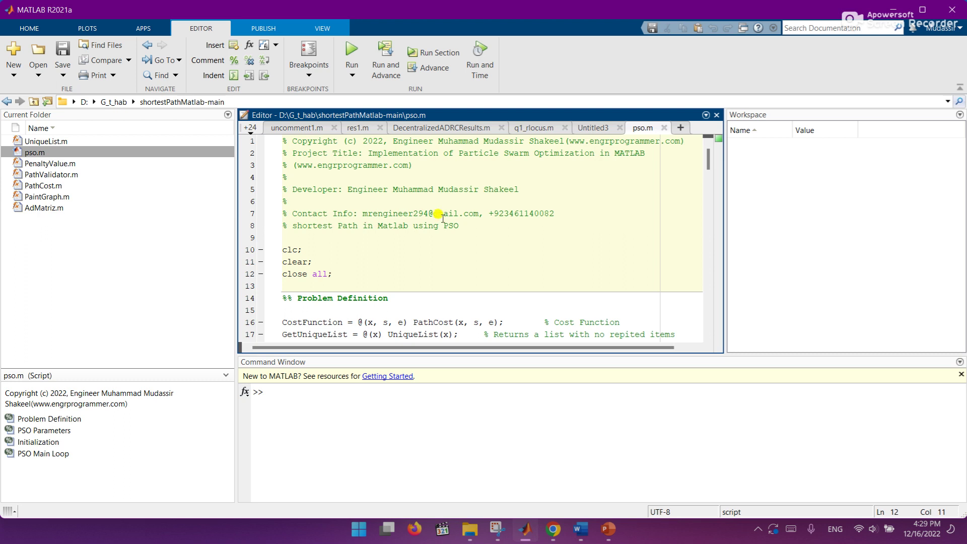
pyautogui.moveTo(707, 157); pyautogui.dragTo(709, 177)
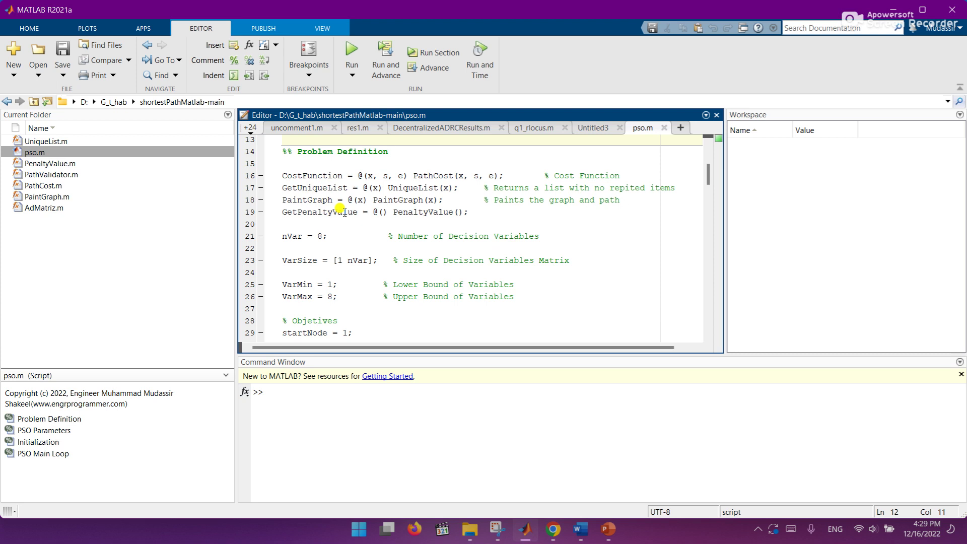
pyautogui.click(43, 165)
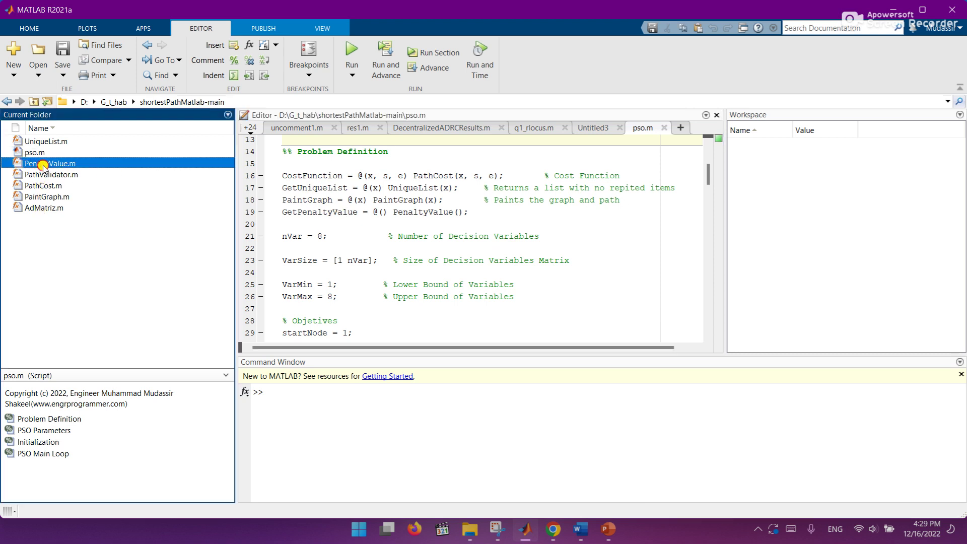
pyautogui.doubleClick(43, 165)
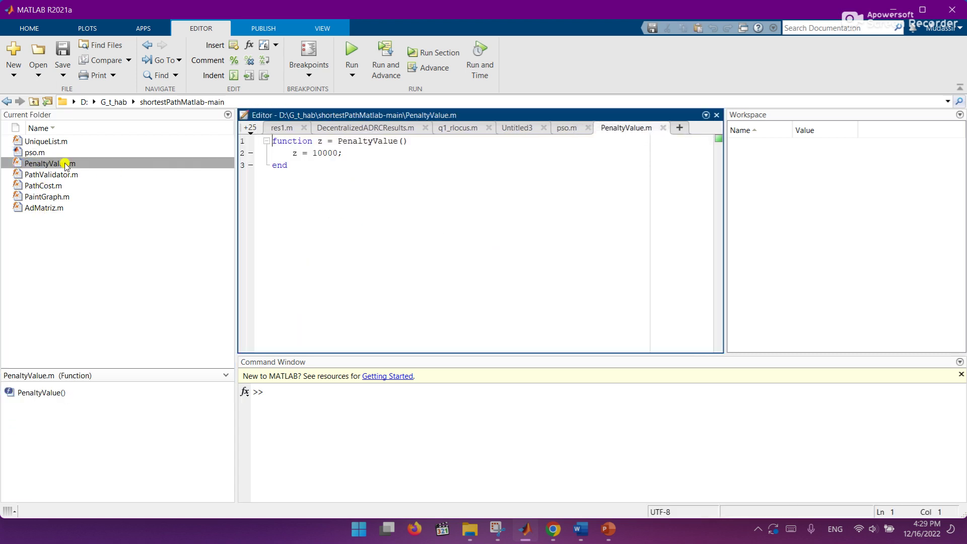
pyautogui.doubleClick(34, 175)
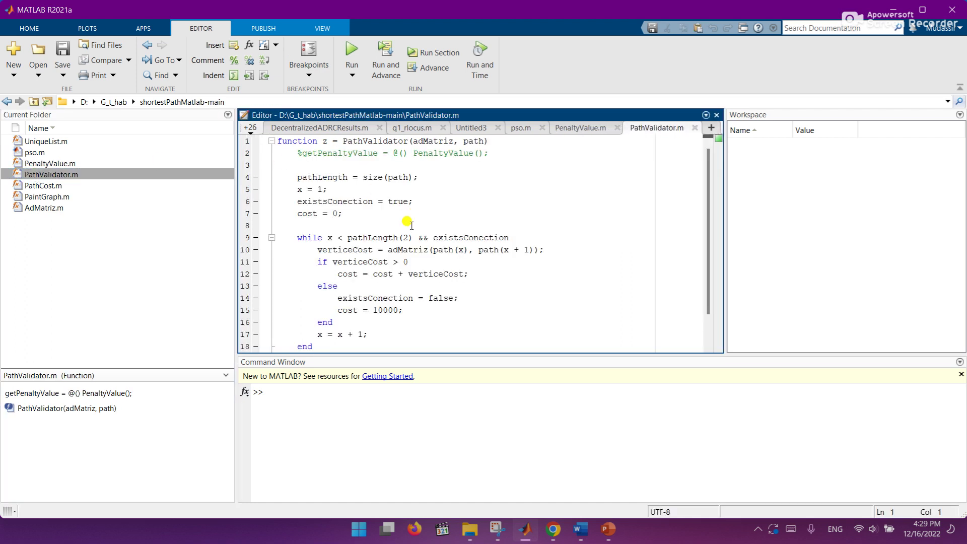
pyautogui.click(520, 129)
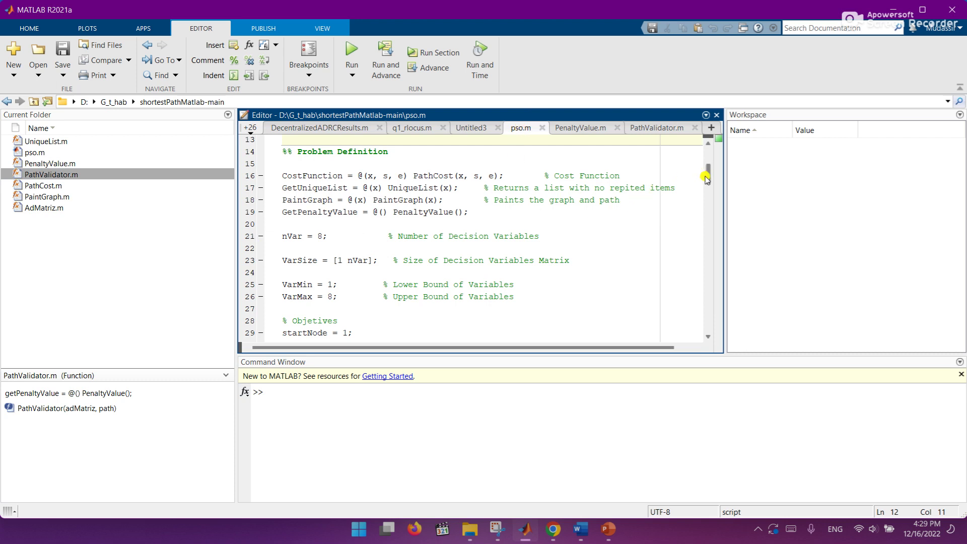
pyautogui.scroll(-2, 707, 178)
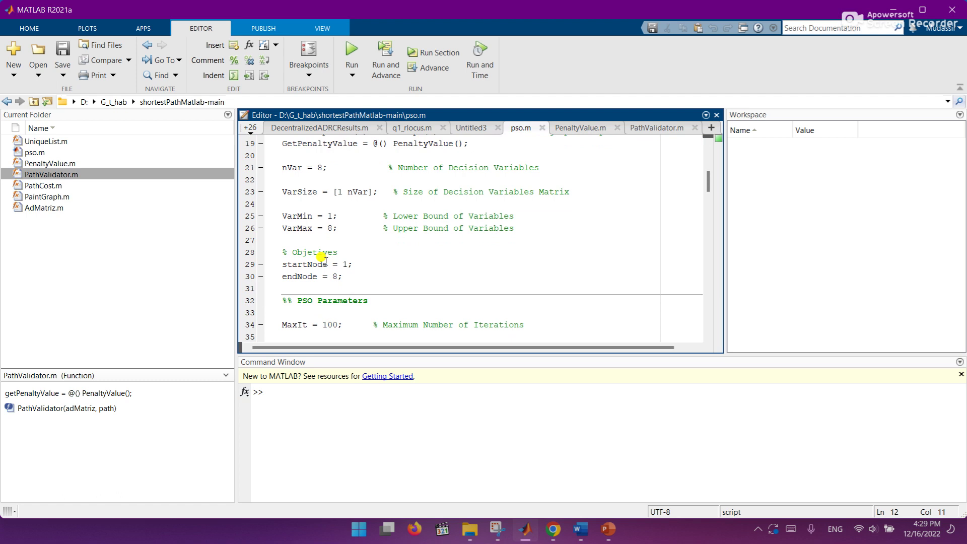
pyautogui.moveTo(284, 264); pyautogui.dragTo(338, 265)
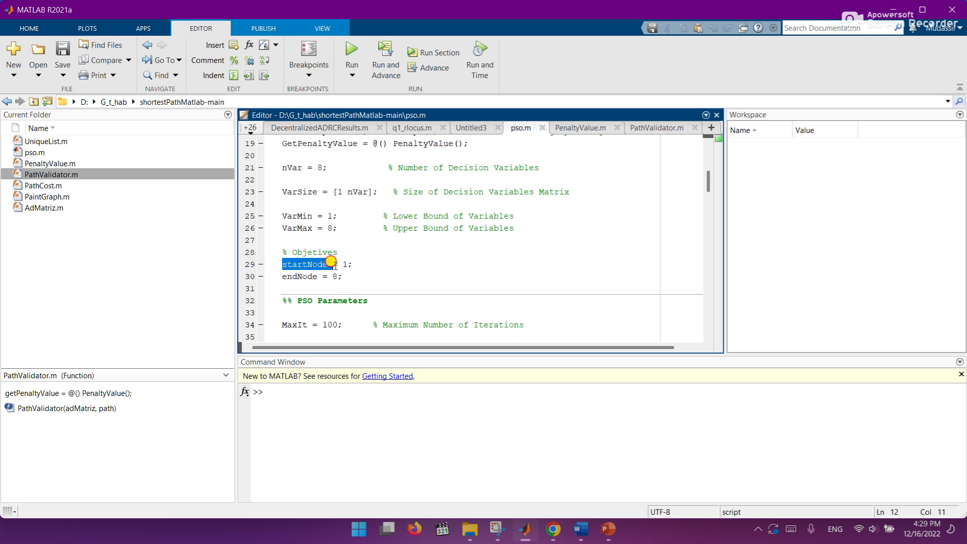
pyautogui.click(307, 277)
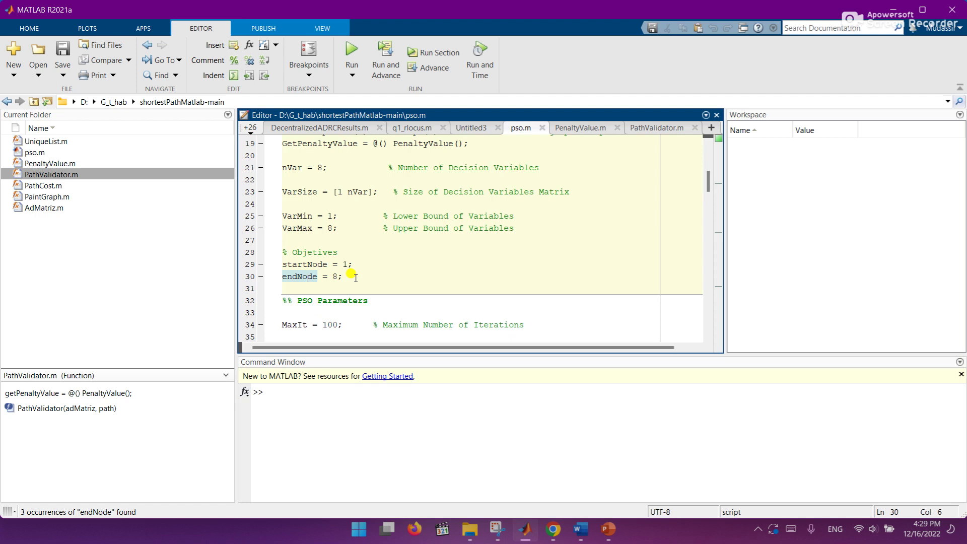
pyautogui.moveTo(706, 186); pyautogui.dragTo(708, 199)
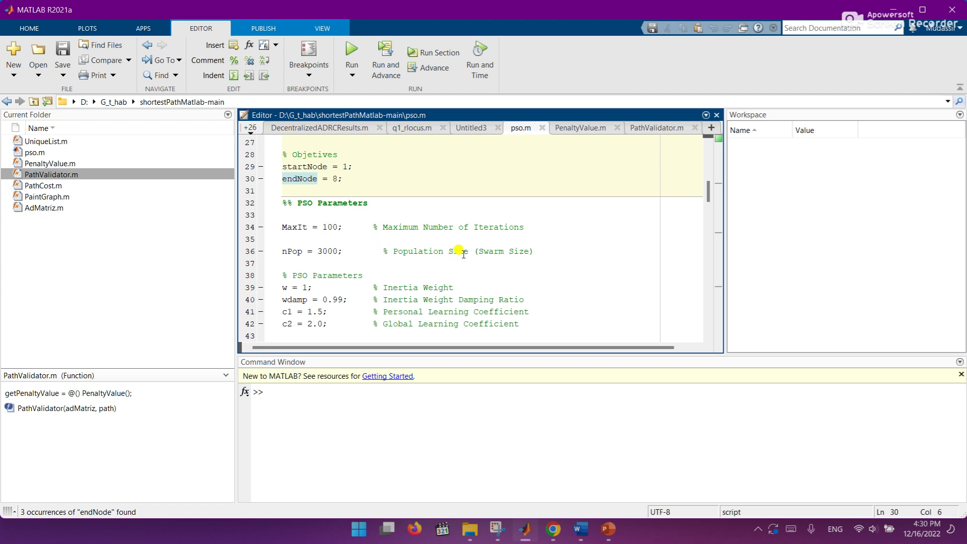
pyautogui.moveTo(317, 251); pyautogui.dragTo(340, 252)
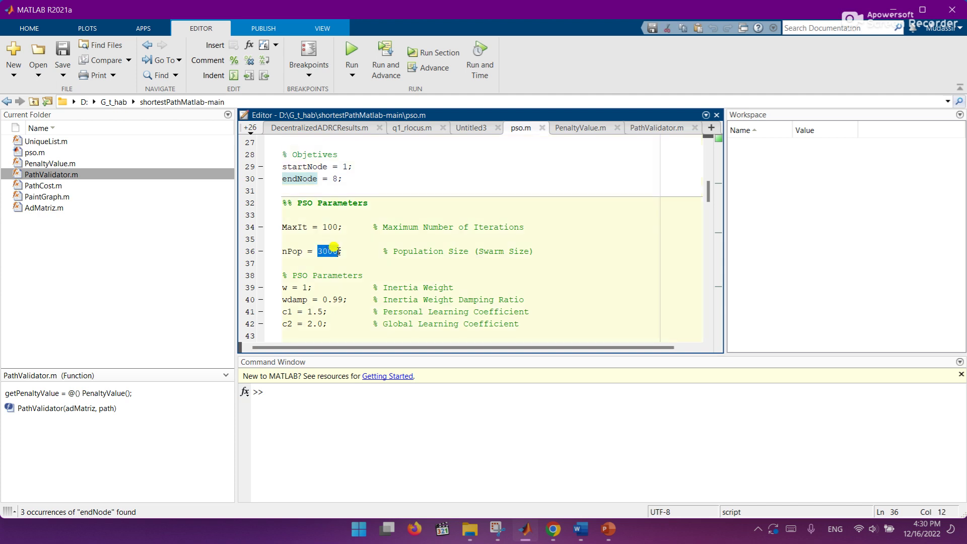
pyautogui.click(325, 275)
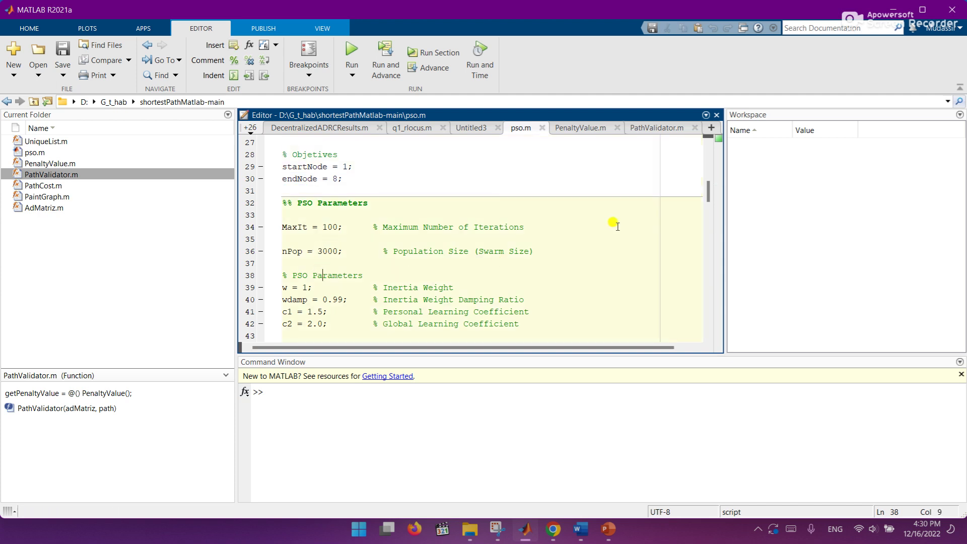
pyautogui.moveTo(704, 195); pyautogui.dragTo(703, 212)
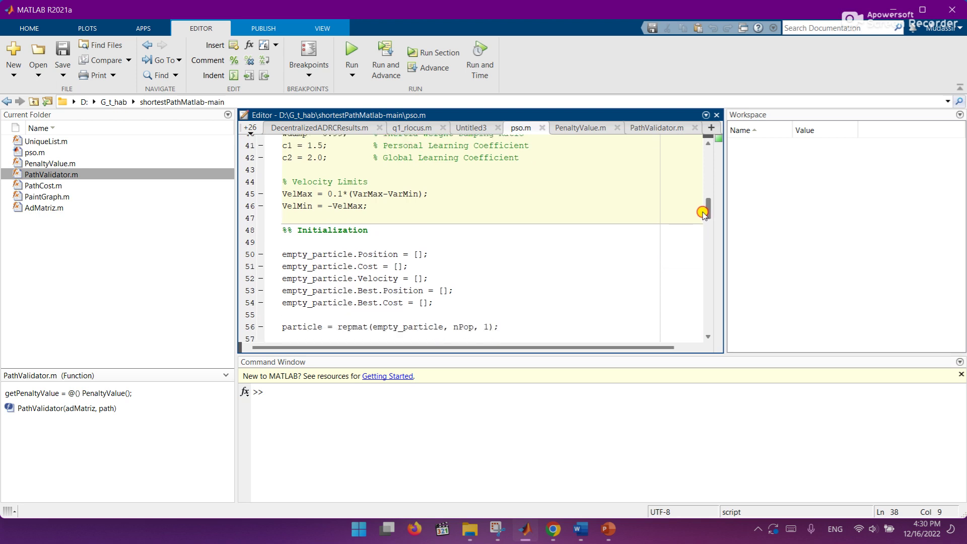
pyautogui.click(598, 231)
pyautogui.click(522, 267)
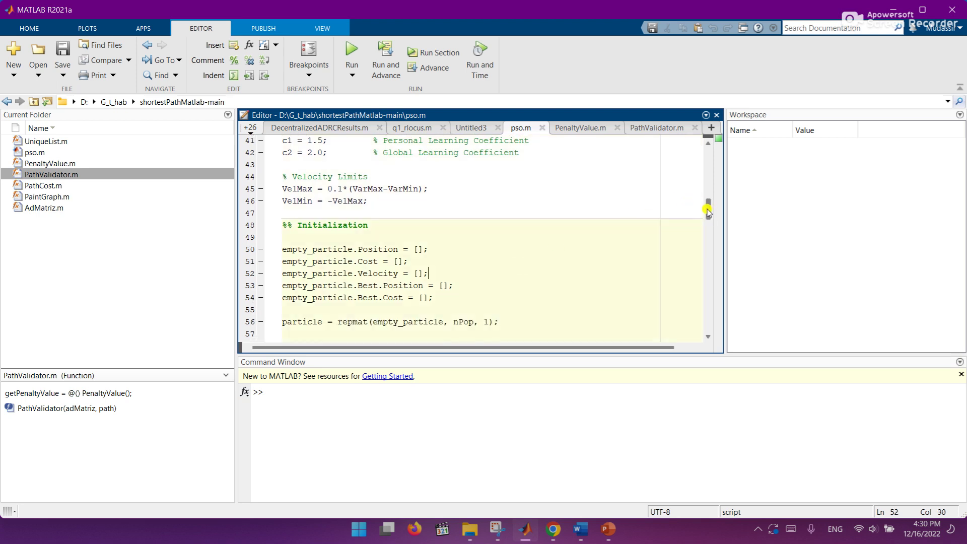
pyautogui.moveTo(709, 212); pyautogui.dragTo(709, 267)
pyautogui.click(535, 181)
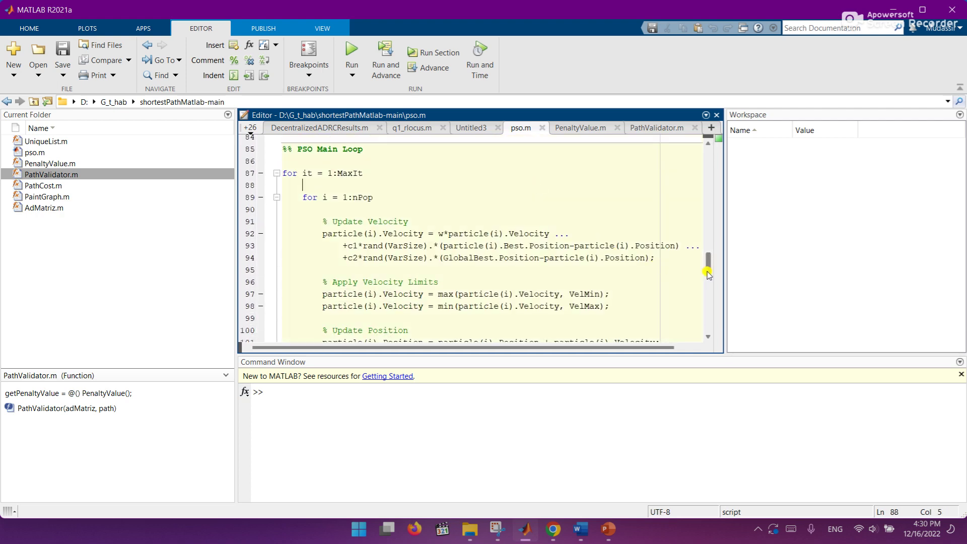
pyautogui.moveTo(709, 266)
pyautogui.mouseDown()
pyautogui.moveTo(698, 325)
pyautogui.moveTo(700, 147)
pyautogui.mouseUp()
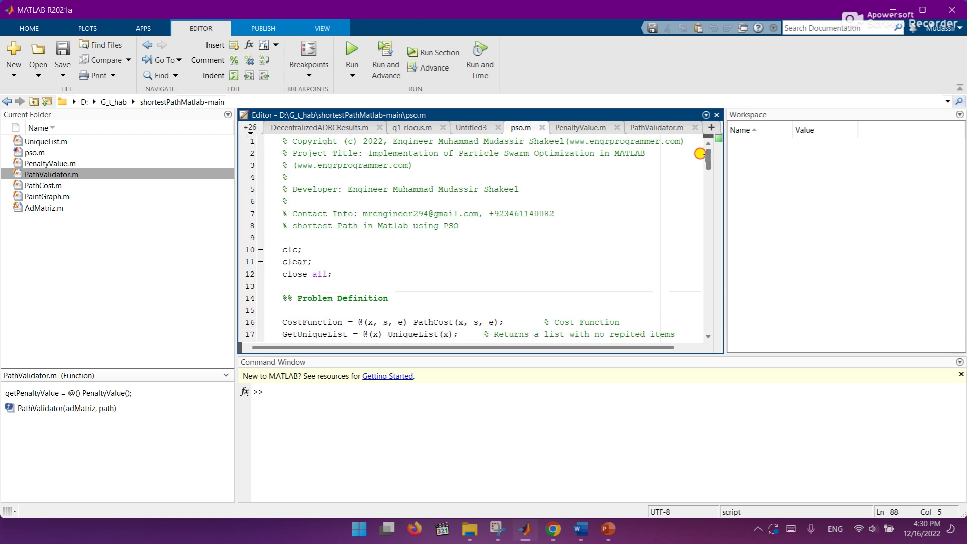
# Run pso.m for 100 iterations, producing Best Cost 68 and the green node 1–8 path figure
pyautogui.click(542, 187)
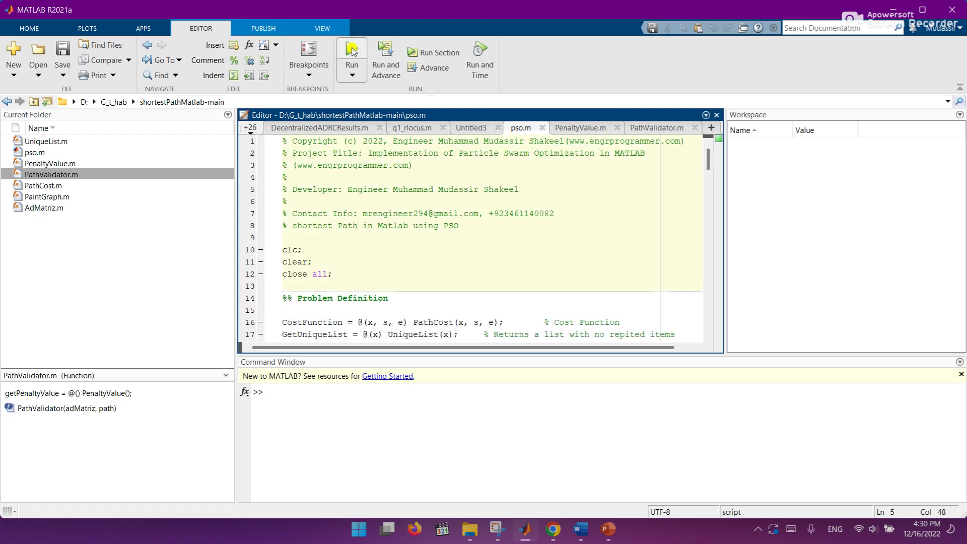
pyautogui.click(351, 50)
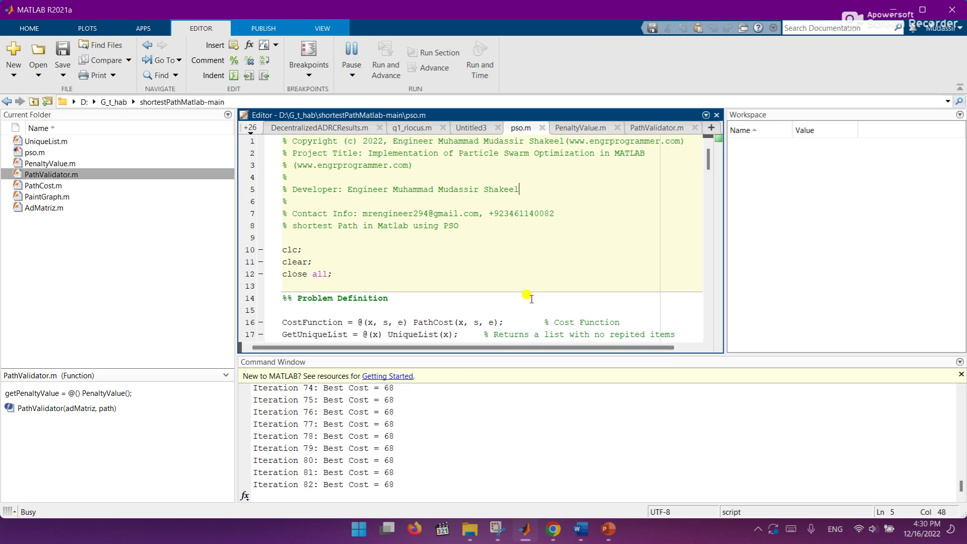
pyautogui.moveTo(709, 161); pyautogui.dragTo(708, 182)
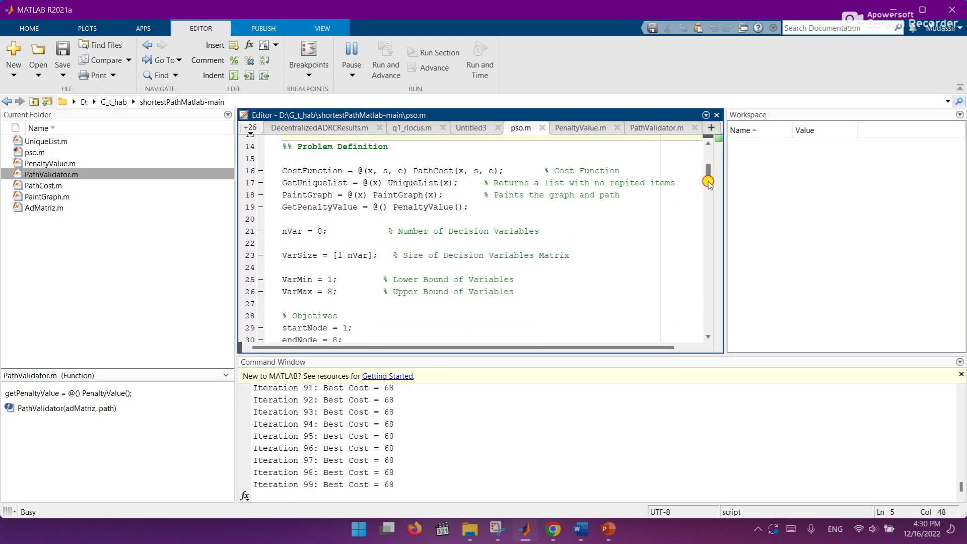
pyautogui.scroll(-2, 707, 182)
pyautogui.scroll(-2, 706, 184)
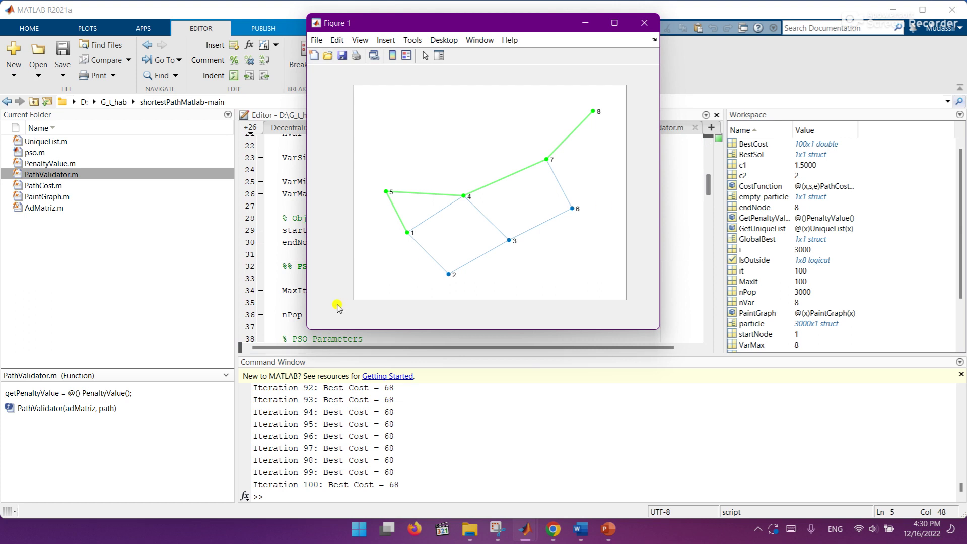
pyautogui.moveTo(508, 185)
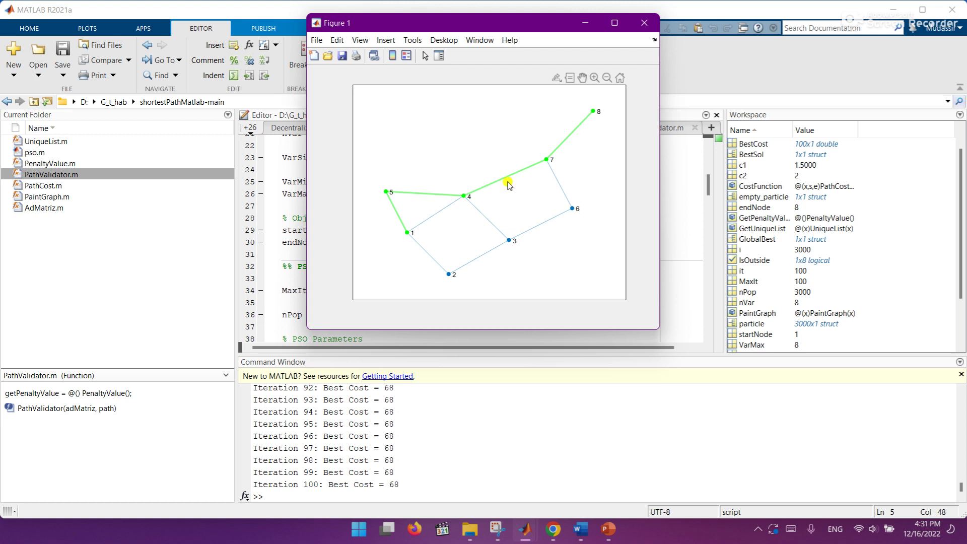
# Minimize the Figure 1 shortest-path window
pyautogui.click(585, 23)
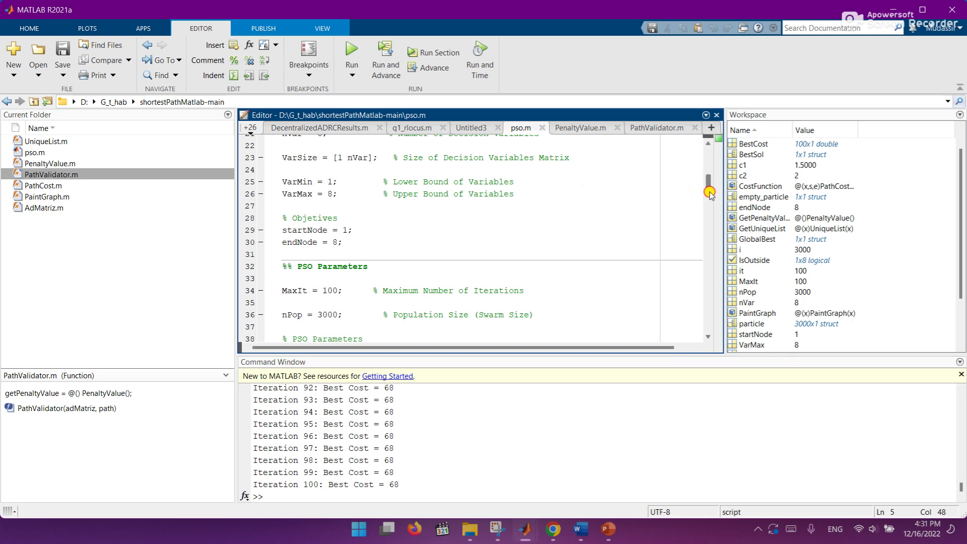
pyautogui.moveTo(711, 198); pyautogui.dragTo(715, 155)
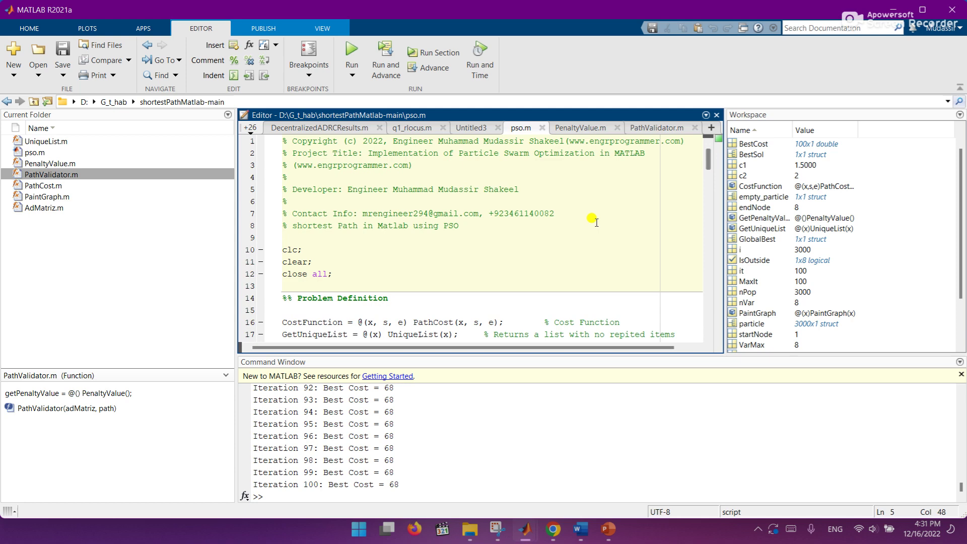